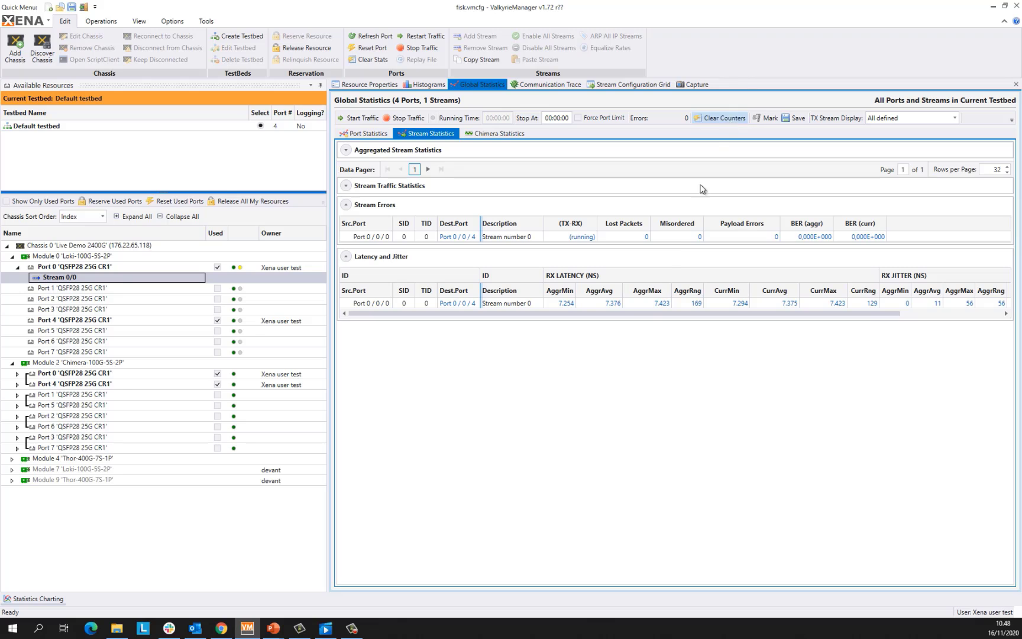
Check the stream's aggregated average latency and the Chimera traffic counters for the default flow.
click(610, 305)
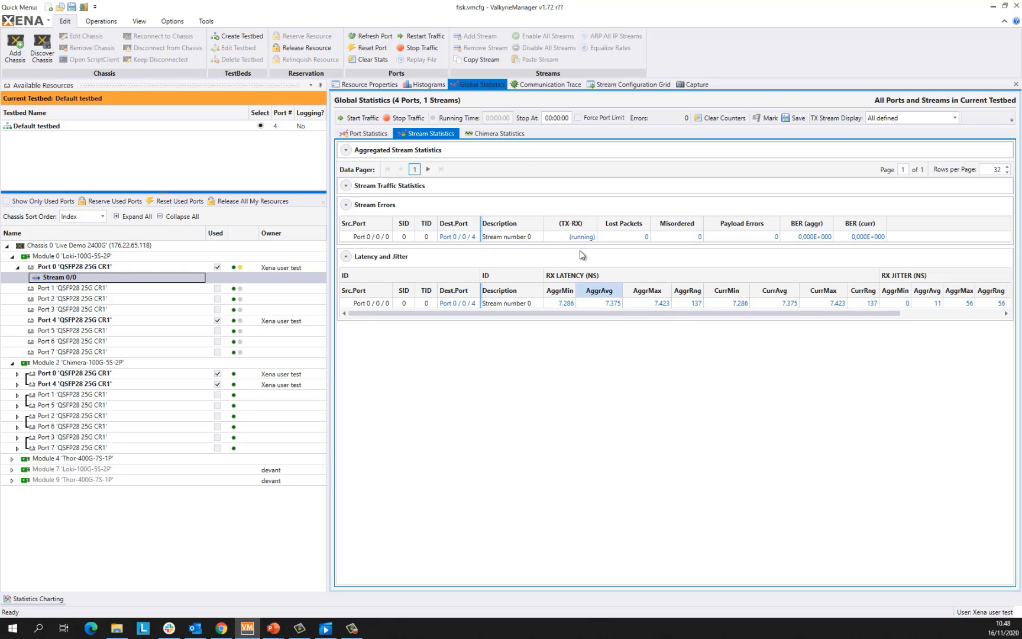
click(500, 134)
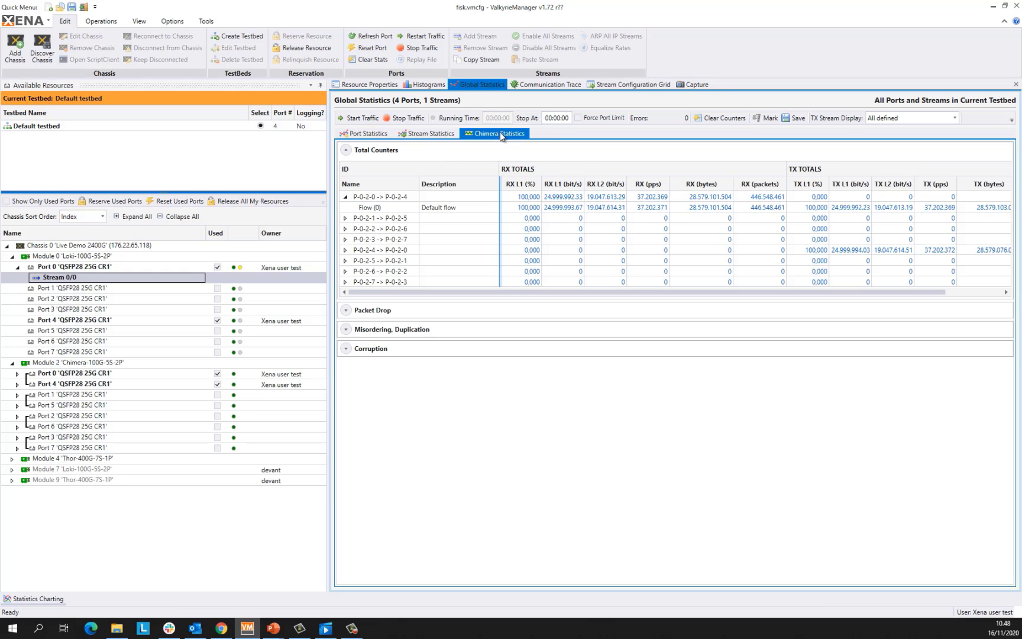
click(470, 209)
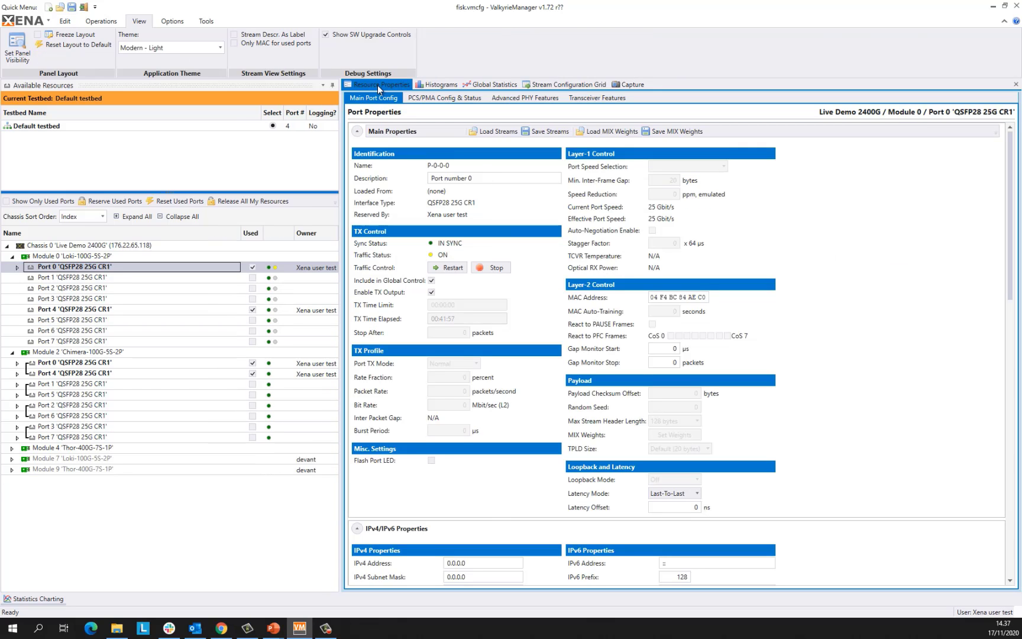
Enable impairments on Port 0 of the Chimera module (Module 2).
click(170, 367)
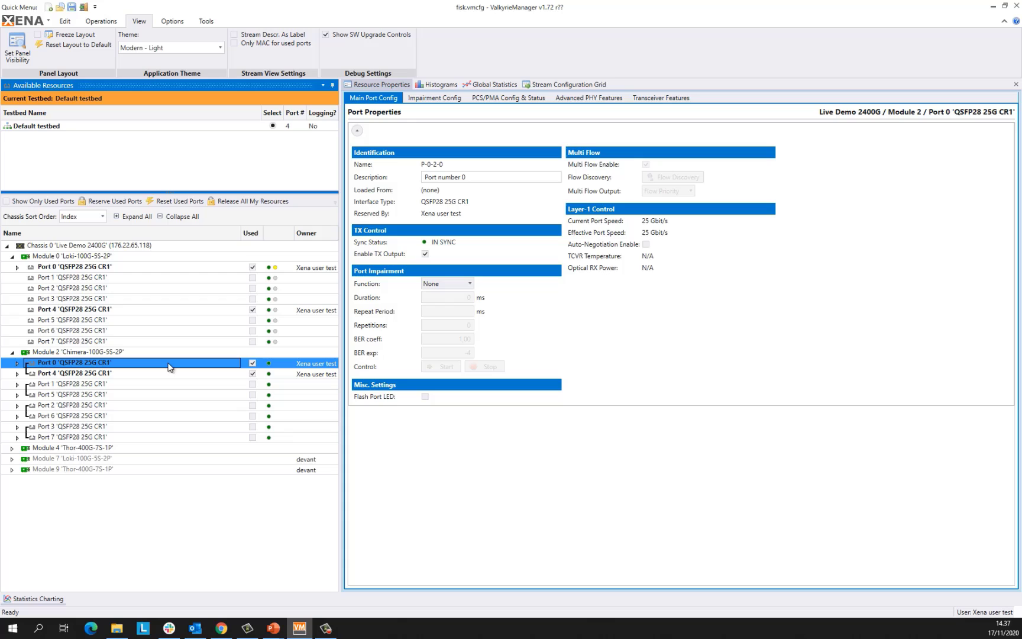
click(424, 101)
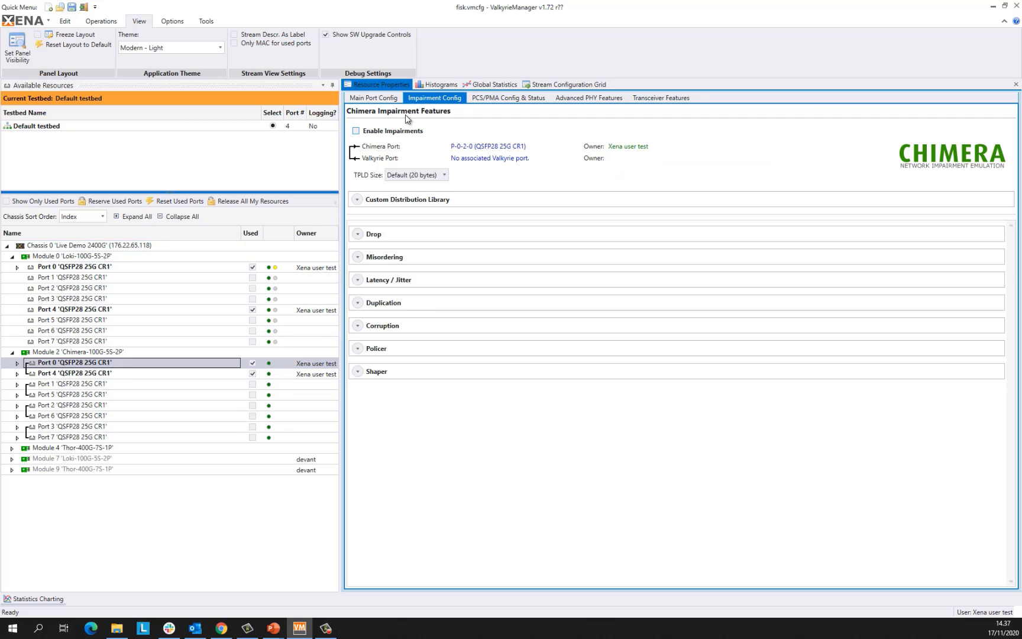
click(356, 131)
Start the port's policer with a CIR of 175000 × 100 kbps and a CBS of 10000 bytes.
click(357, 349)
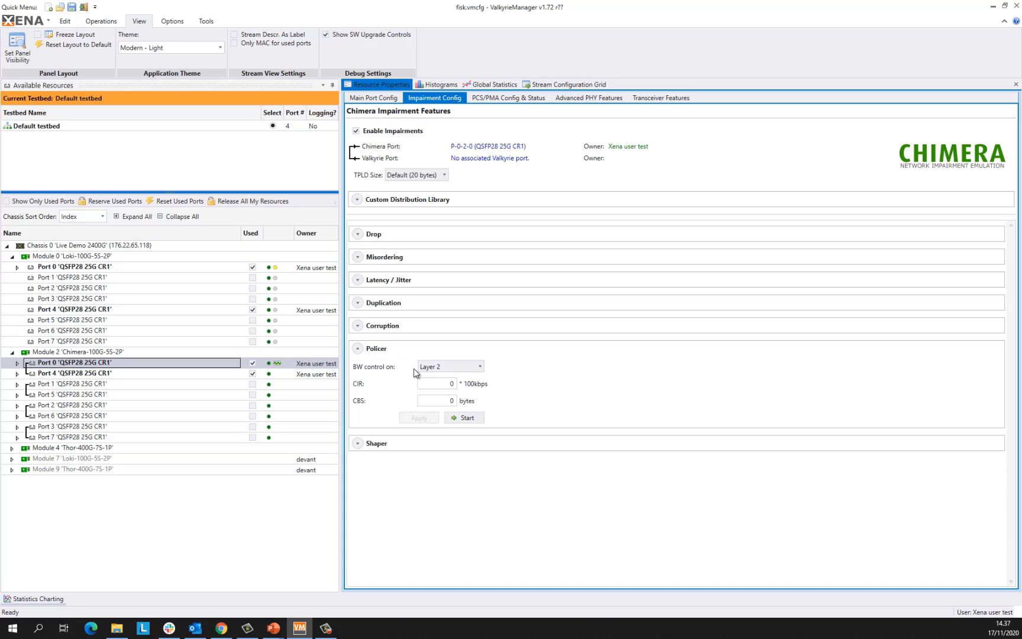
click(435, 382)
text(75000)
click(433, 401)
text(10000)
click(462, 418)
Compare the Layer 2 transmit rate of P-0-2-4 with the Layer 2 receive rate of P-0-0-4 in the global port statistics.
click(493, 85)
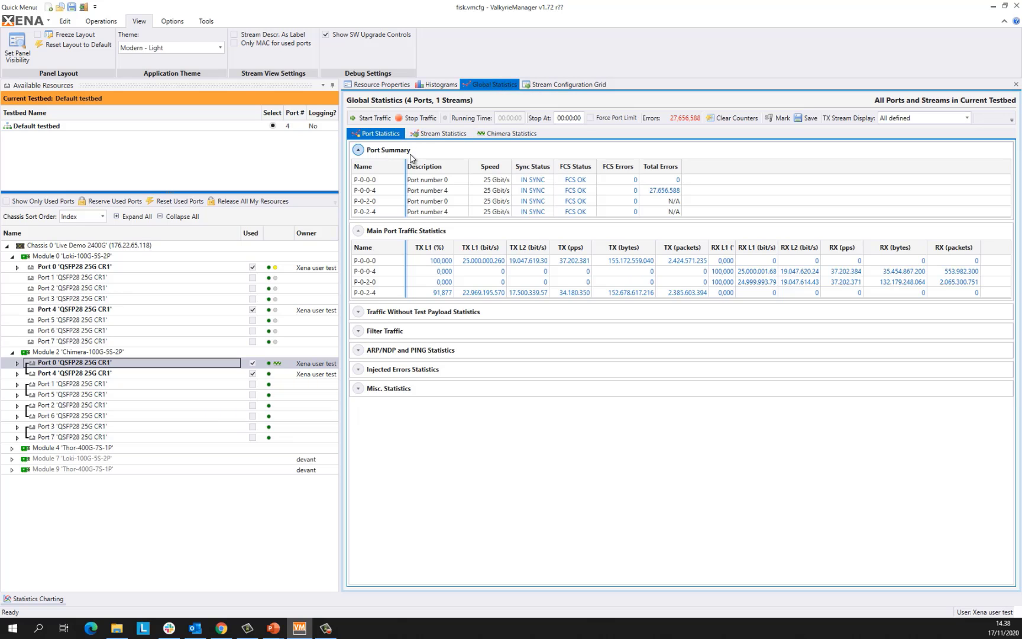
click(516, 292)
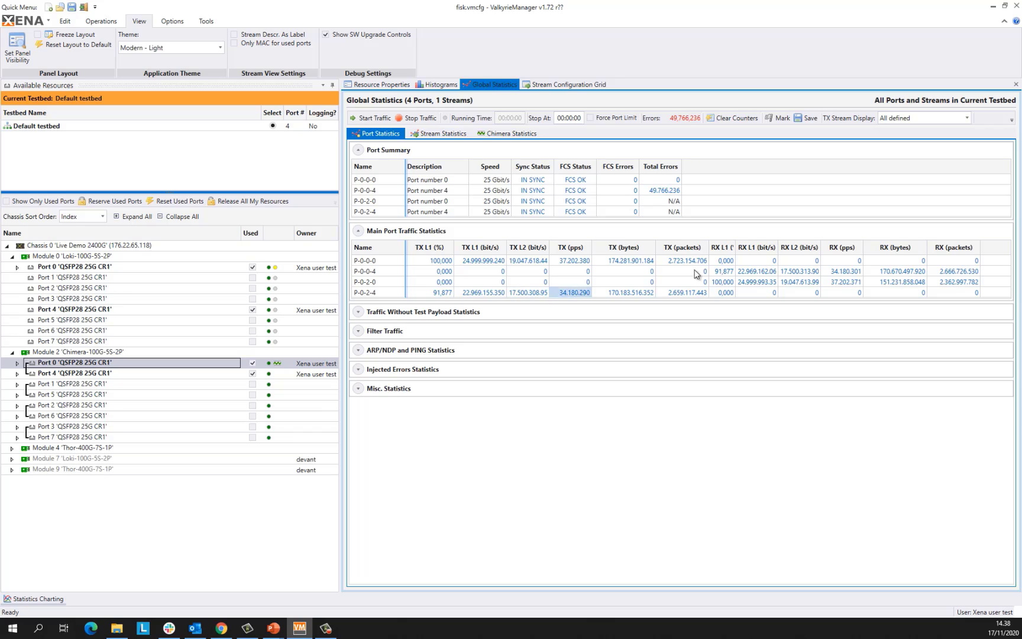
click(794, 273)
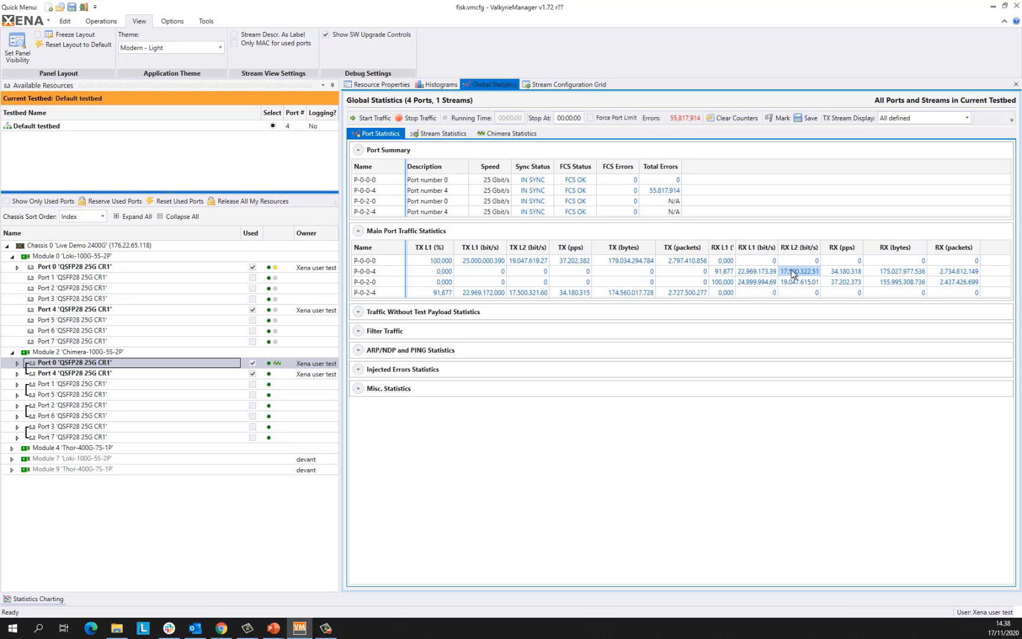
Clear the counters for the stream statistics and check the stream's aggregated average latency.
click(449, 135)
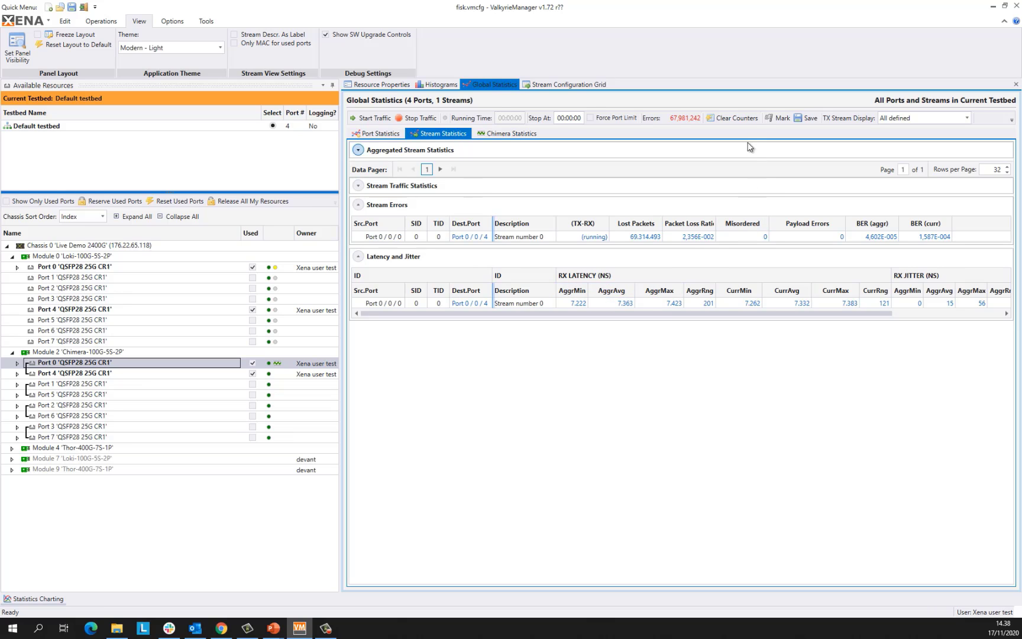
click(738, 121)
click(618, 306)
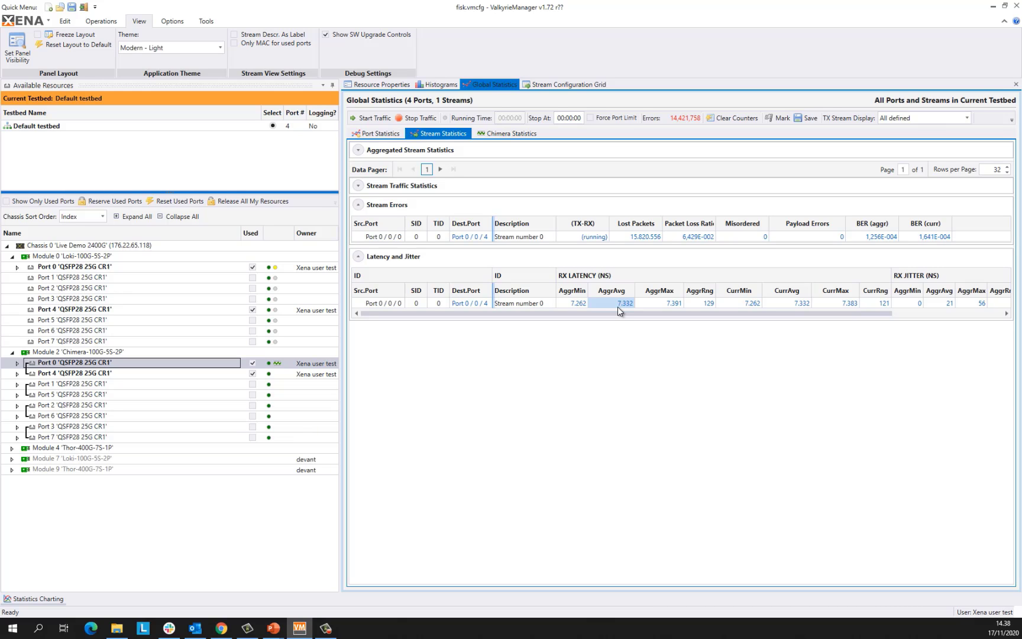
Change the policer's bandwidth control to Layer 1 with a CIR of 143000 × 100 kbps and apply it.
click(383, 86)
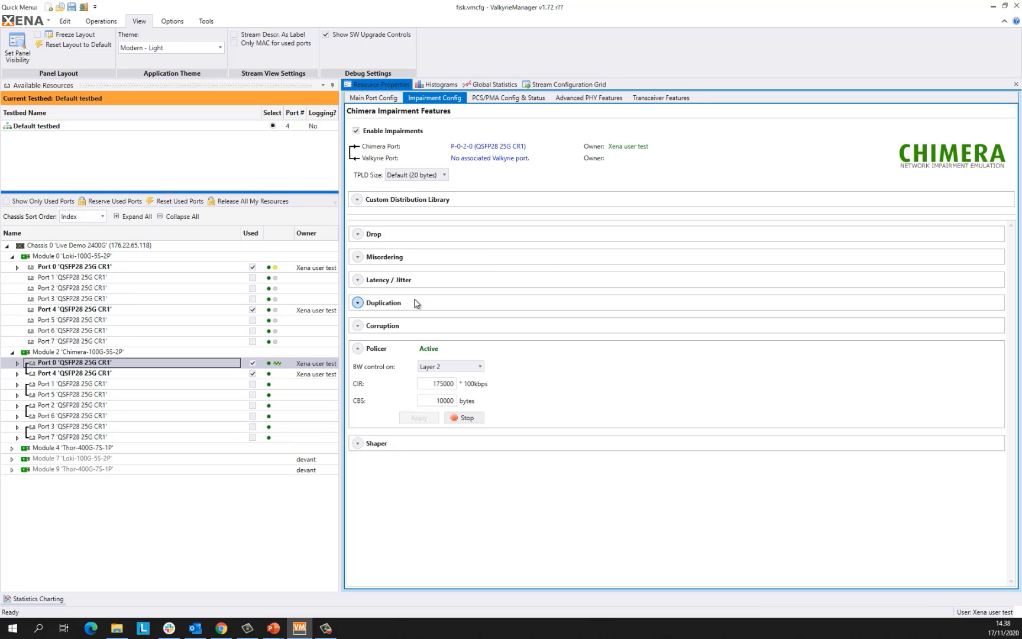
click(445, 367)
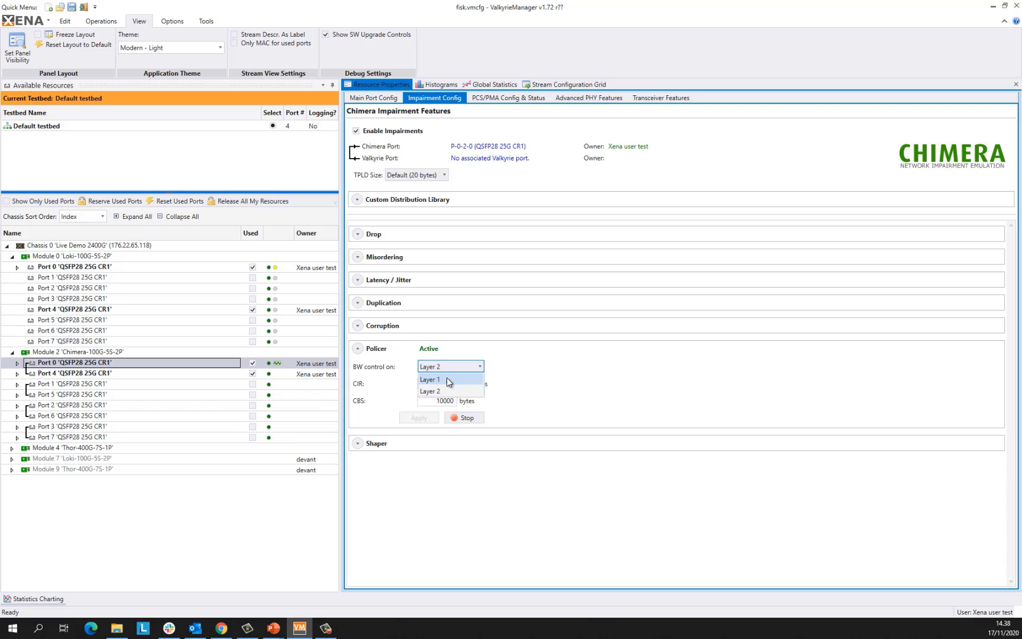
click(448, 383)
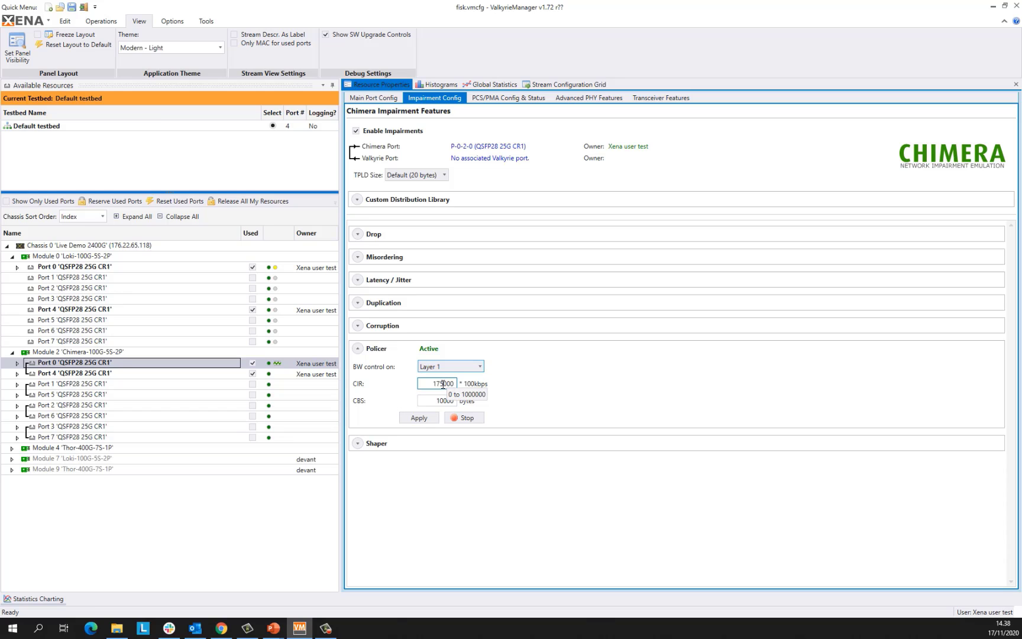
click(443, 384)
drag(443, 384, 431, 384)
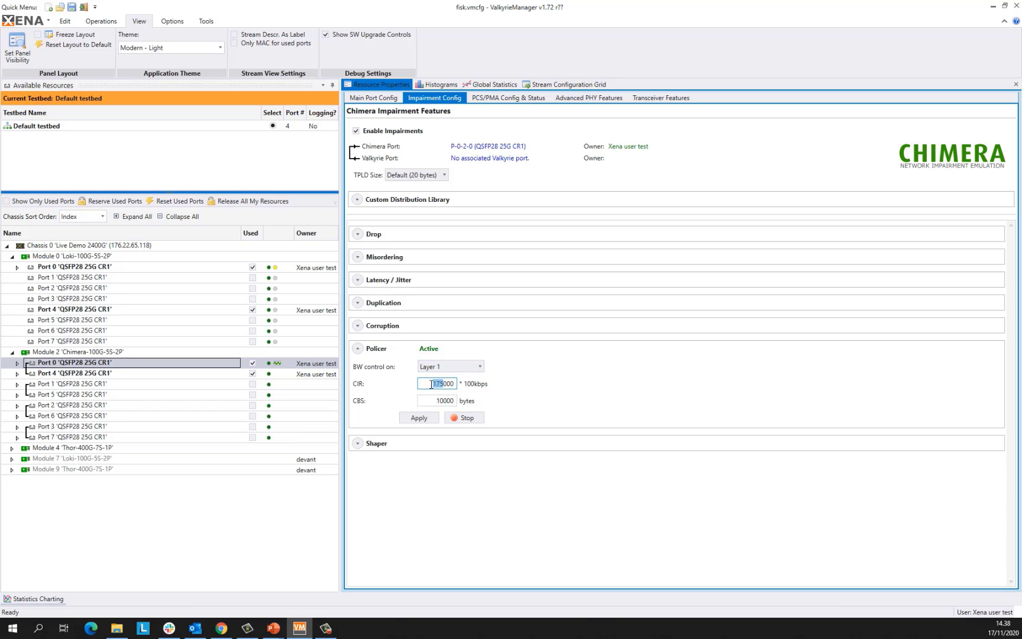
text(143)
click(420, 418)
Check the Layer 1 transmit rate of P-0-2-4 and receive rate of P-0-0-4 in the port statistics.
click(478, 85)
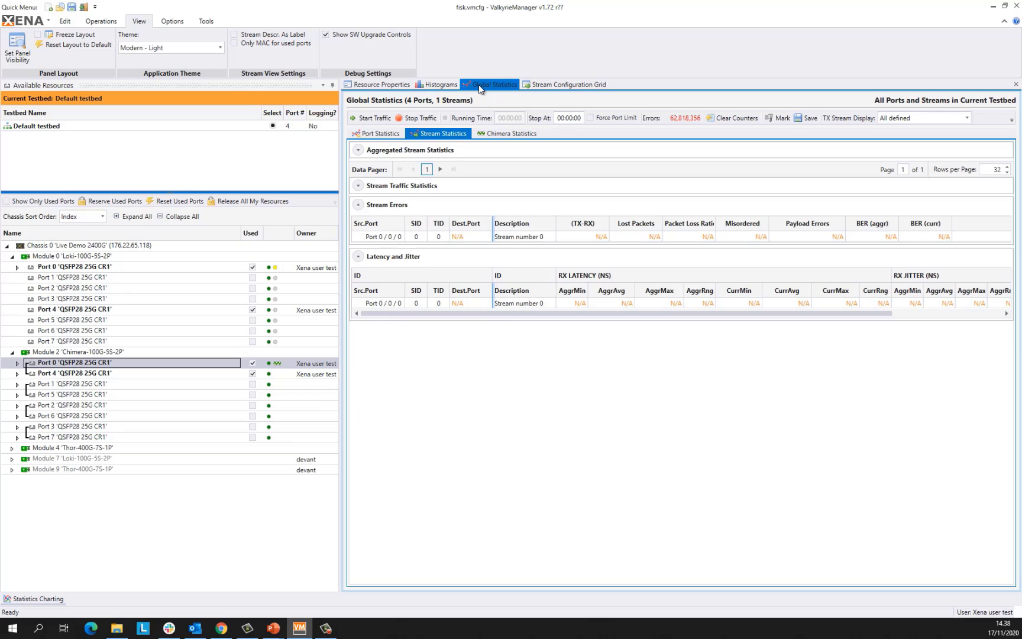
click(367, 135)
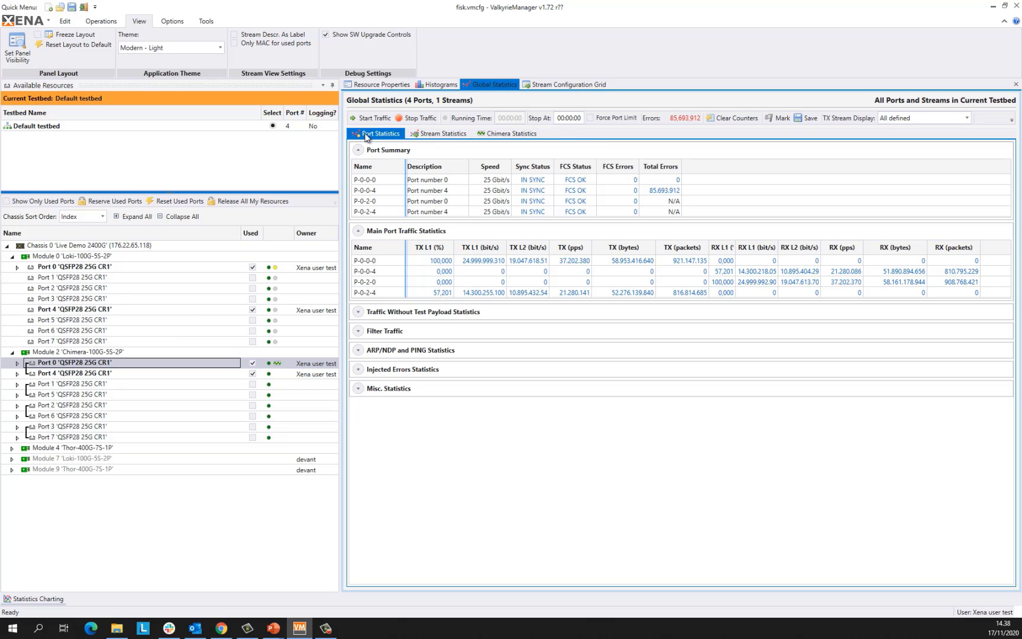
click(473, 294)
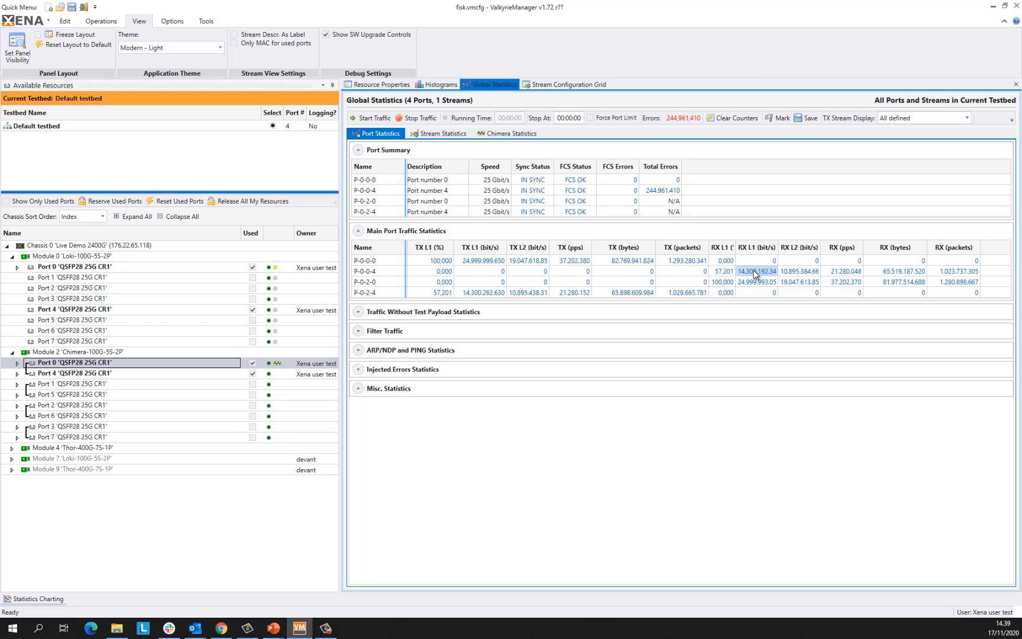
Stop the policer on the Chimera port and collapse its settings.
click(388, 86)
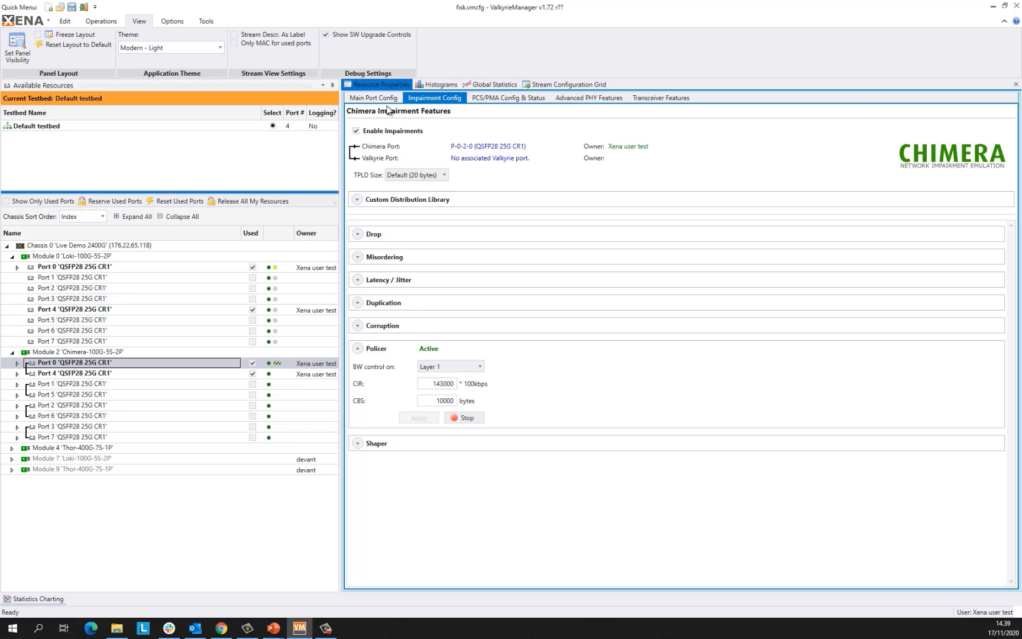
click(455, 425)
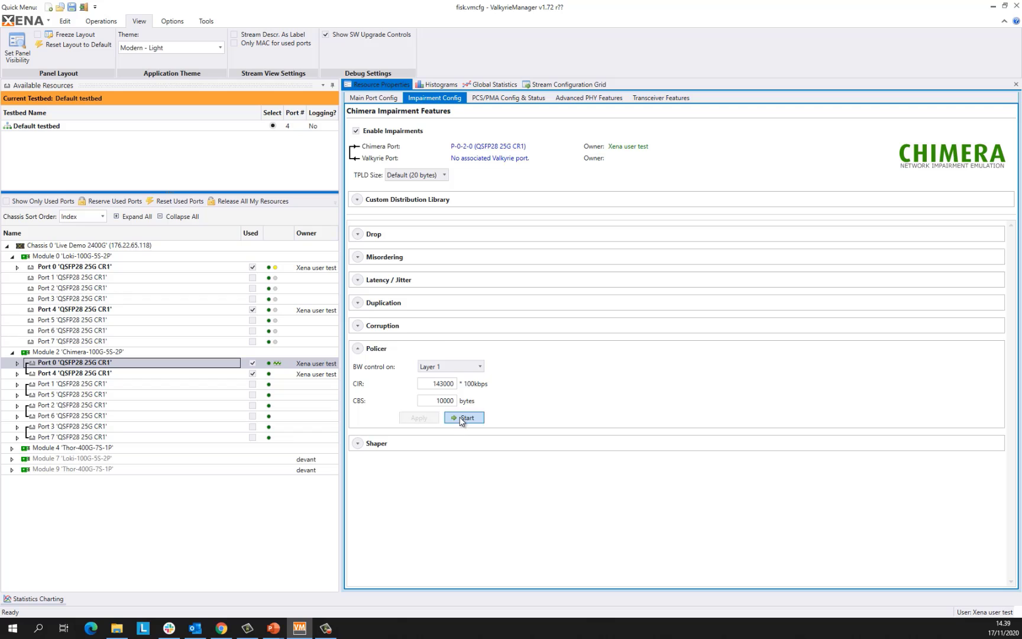
click(357, 348)
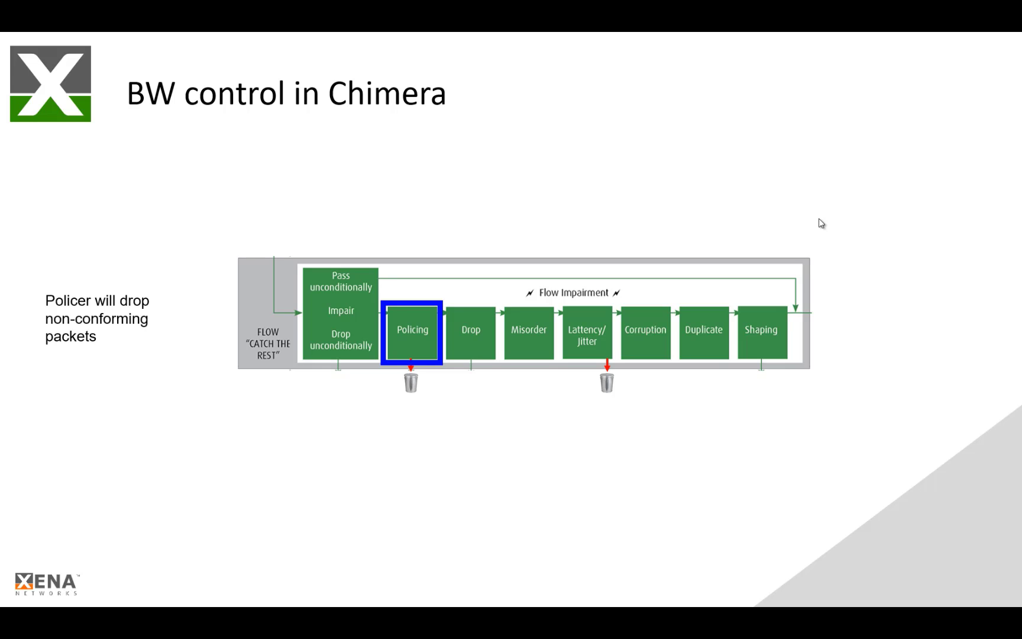
key(Right)
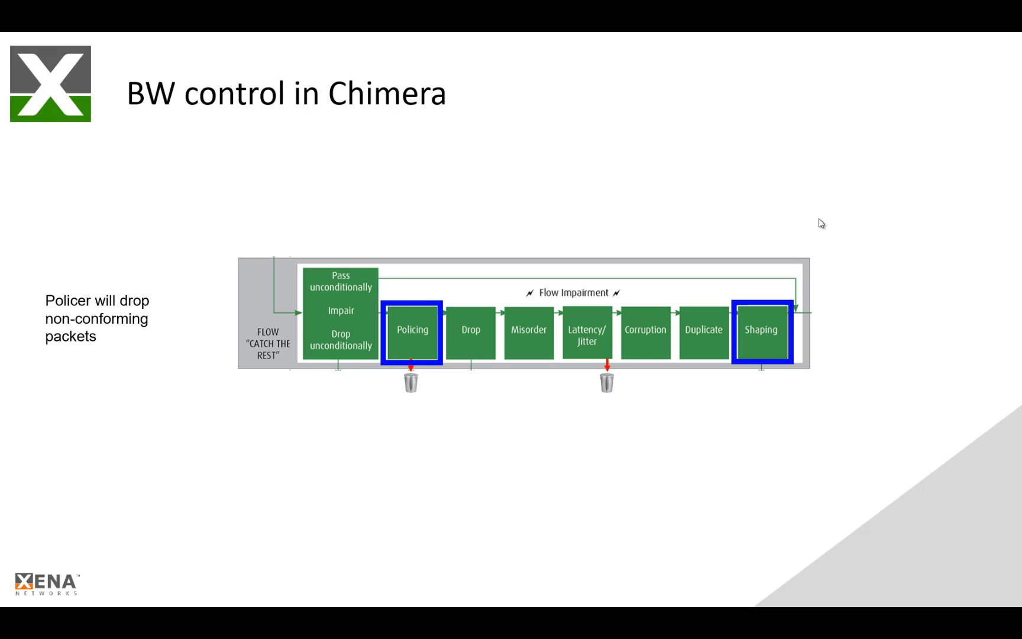
key(Right)
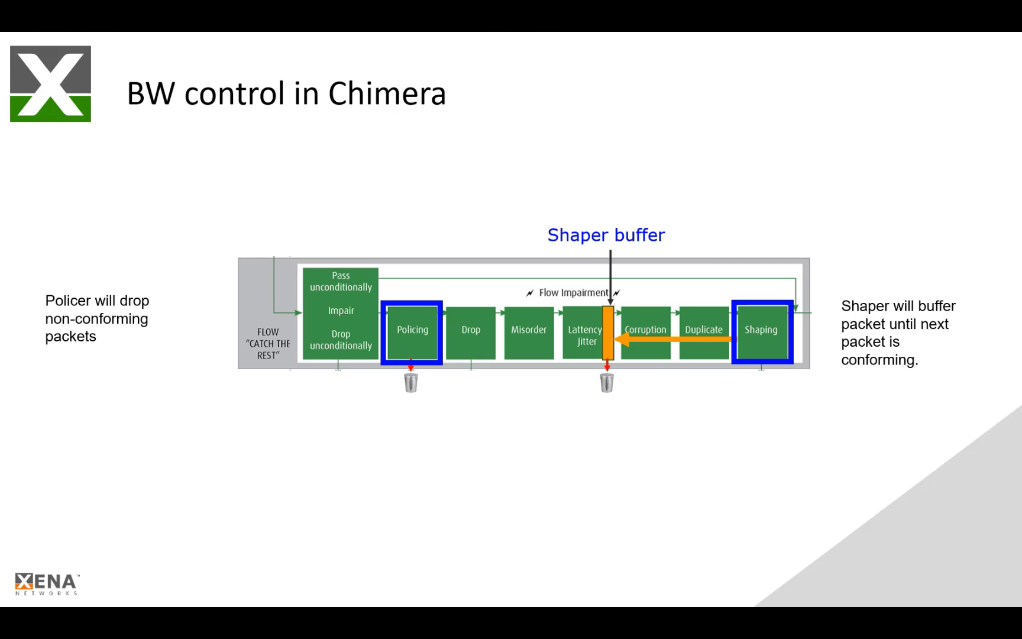
Switch back to ValkyrieManager and start the shaper with CIR 149000 × 100 kbps, CBS 10000 bytes and buffer size 50000 bytes.
key(alt+Tab)
click(357, 371)
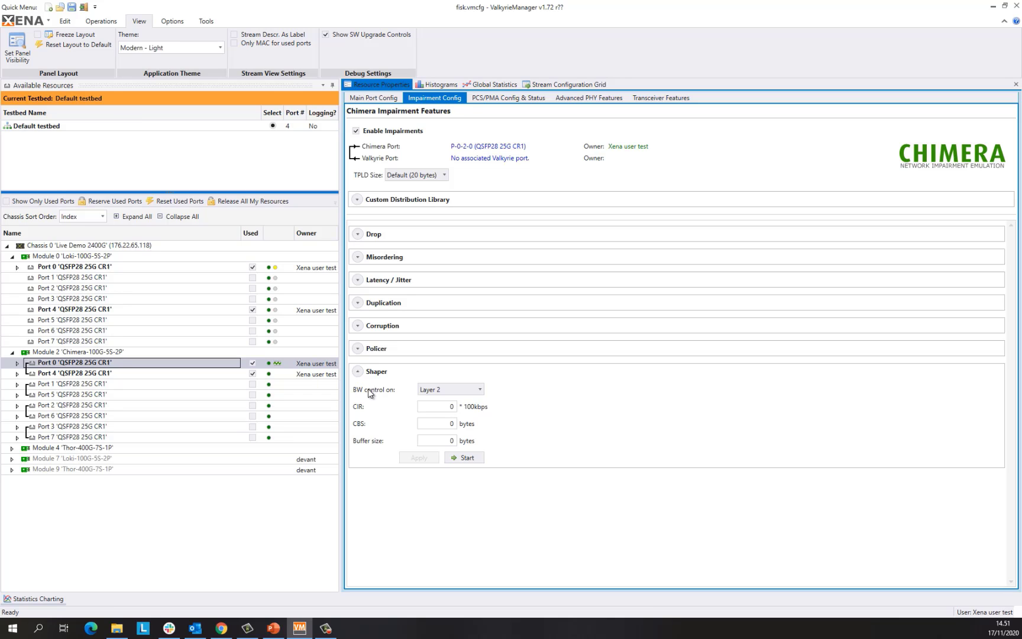
click(439, 407)
text(10000)
click(439, 423)
text(1000)
click(446, 439)
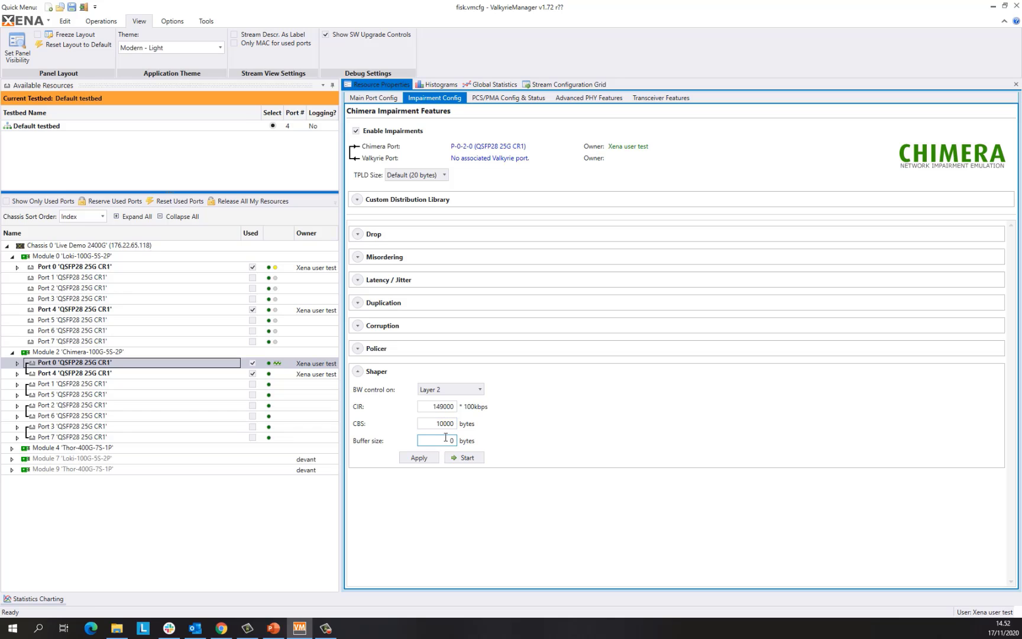
text(50000)
click(464, 458)
Check the Layer 2 receive rate of P-0-0-4, then clear the counters and review the stream's latency and loss.
click(497, 84)
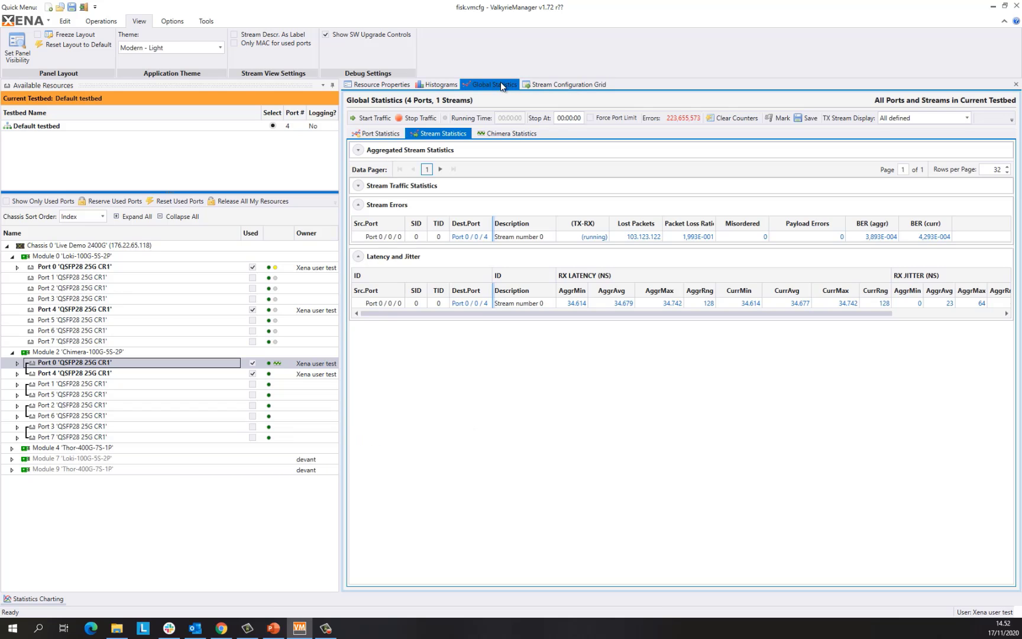
click(389, 134)
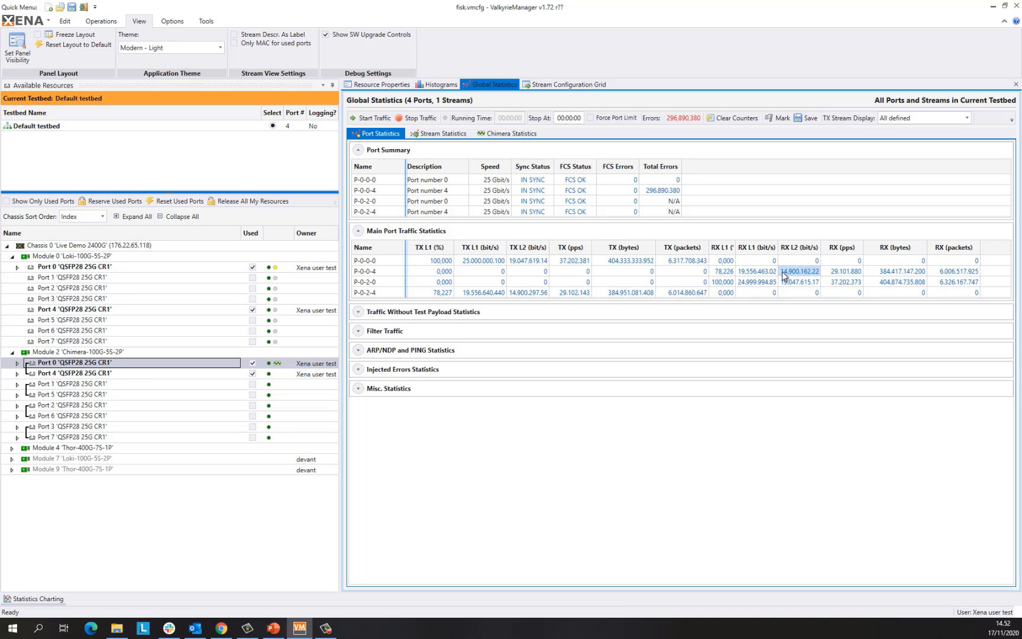
click(440, 133)
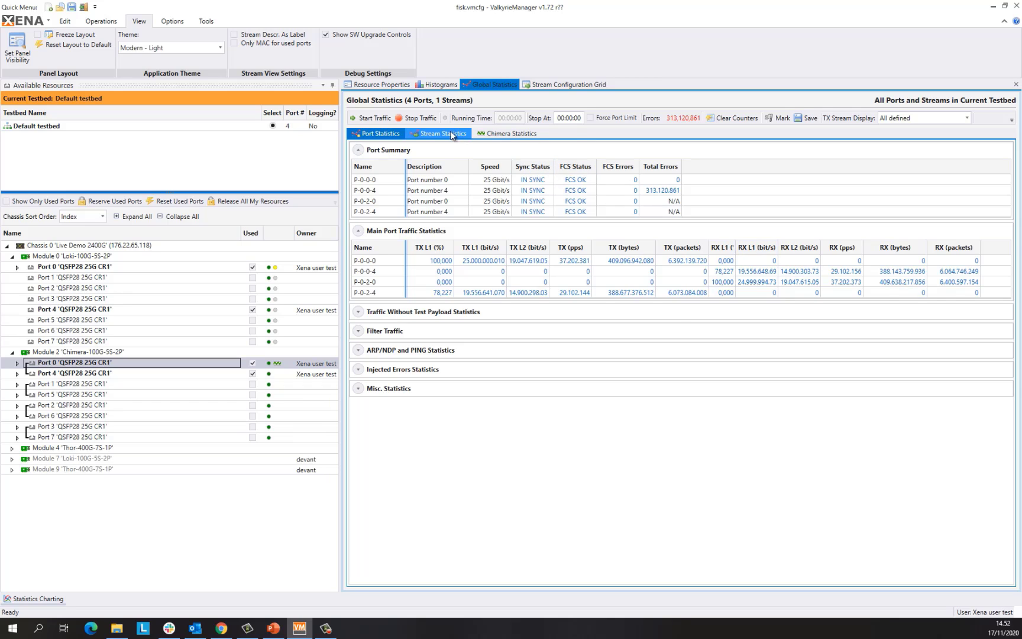
click(733, 117)
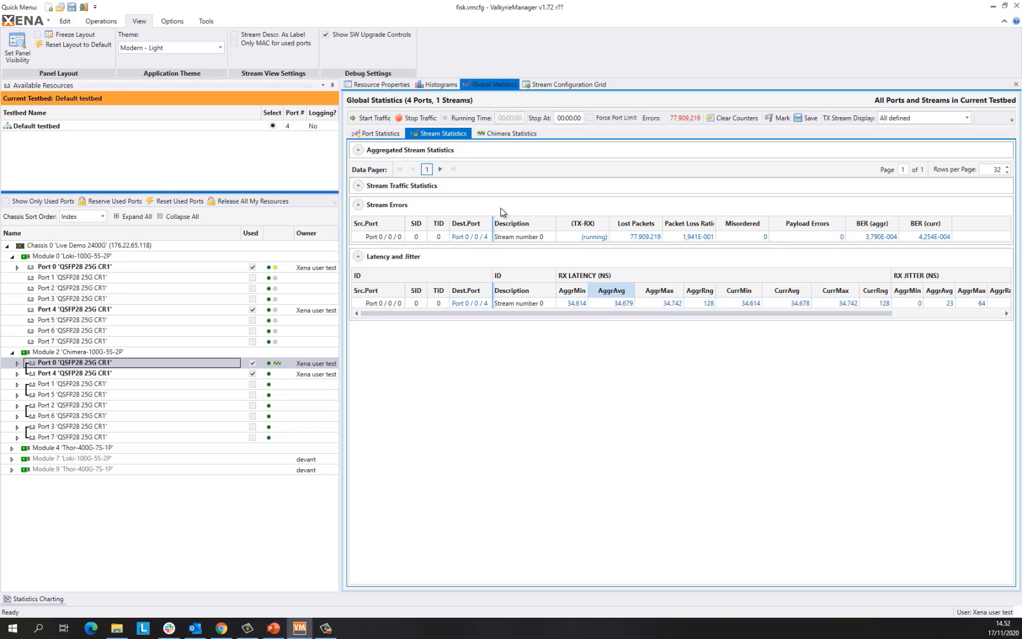
Change the shaper's bandwidth control to Layer 1 with a CIR of 49000 × 100 kbps and apply it.
click(383, 86)
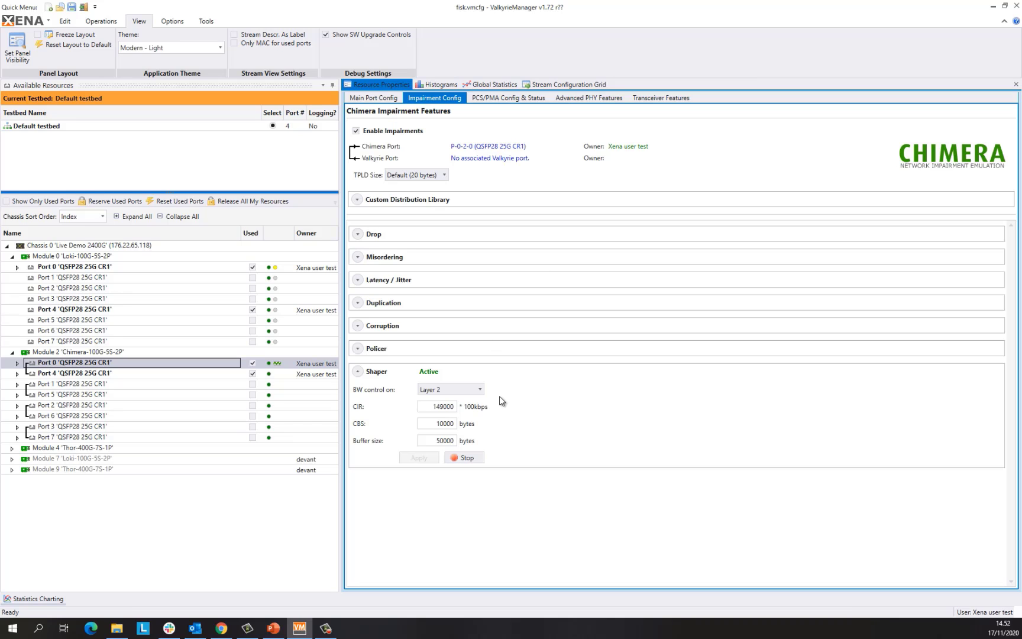
click(454, 390)
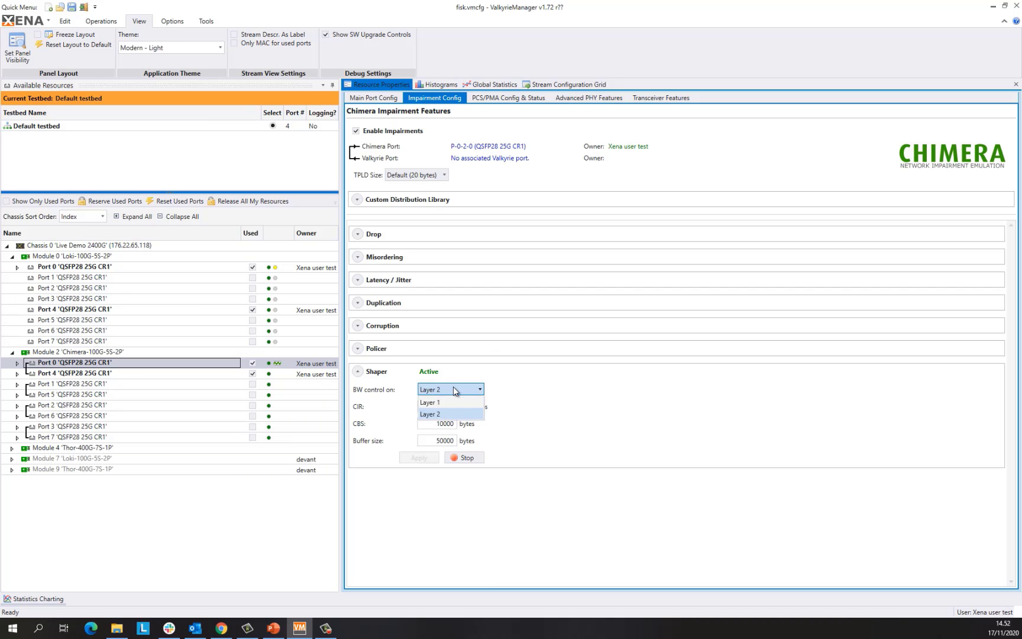
click(430, 402)
click(445, 407)
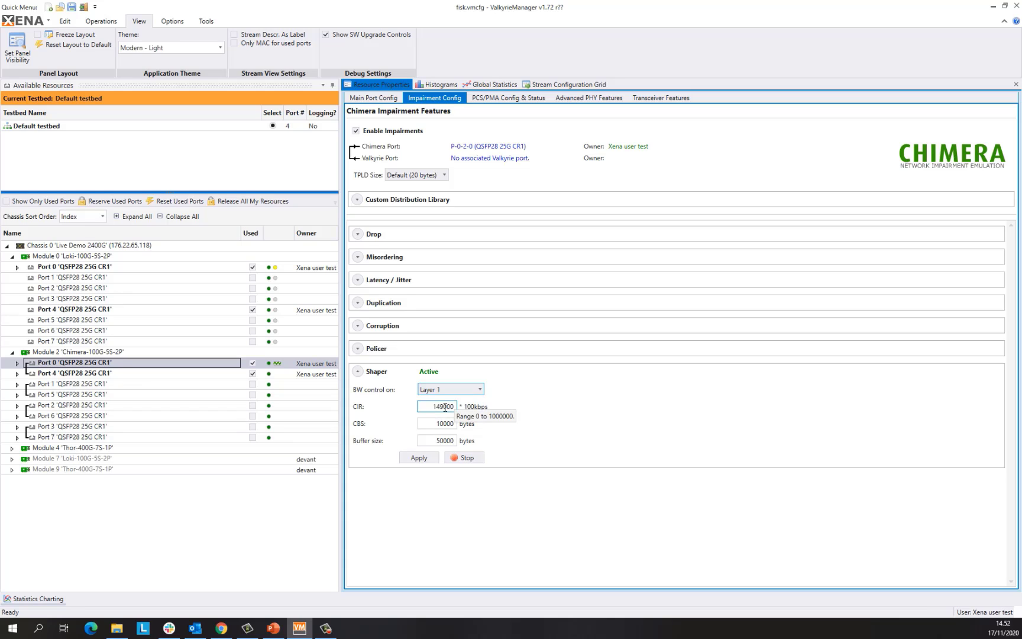
drag(445, 408, 423, 415)
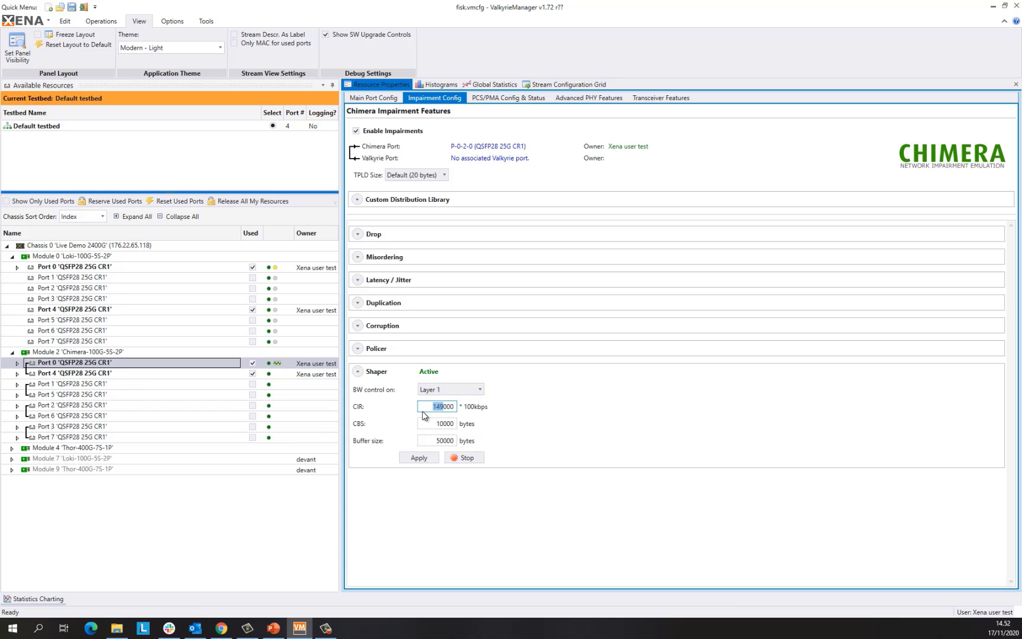
text(49)
click(419, 458)
Check the Layer 1 receive rate of P-0-0-4 in the port statistics under the new shaper setting.
click(484, 86)
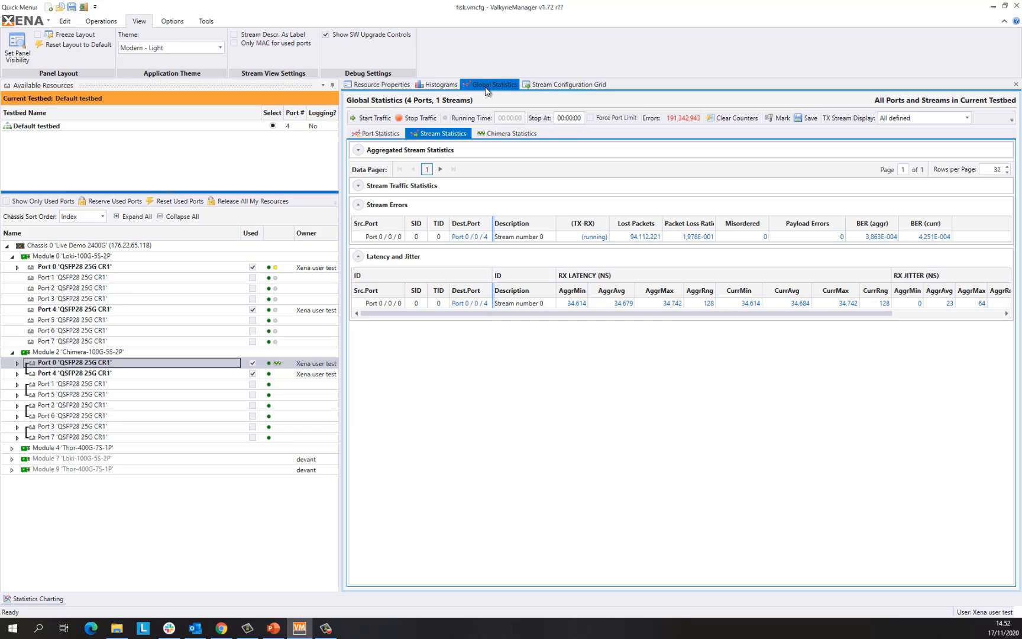
click(386, 136)
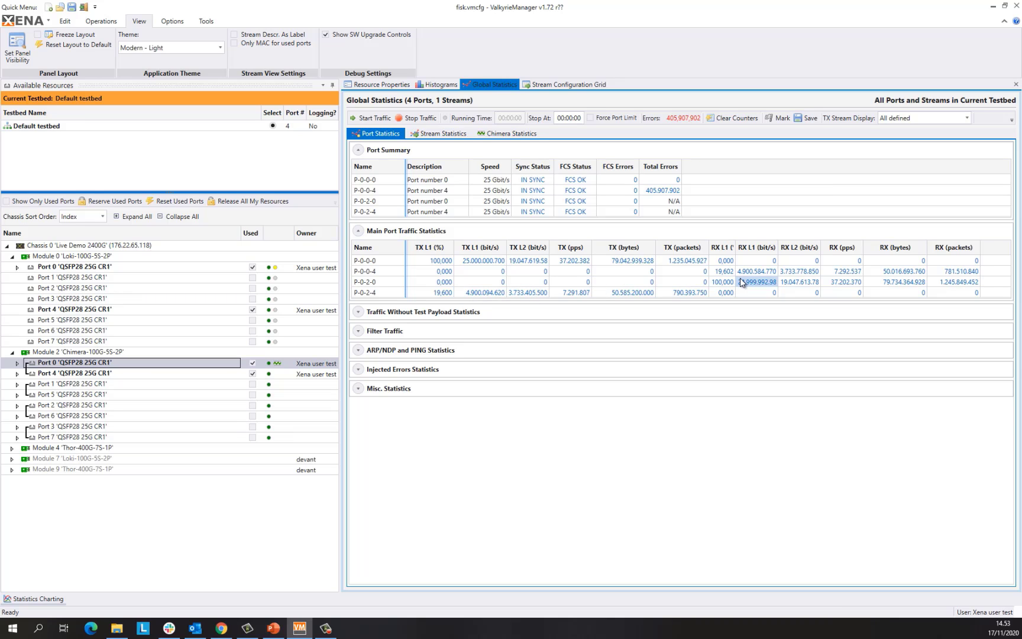
Stop the test traffic and stop the shaper on the Chimera port.
click(409, 118)
click(382, 84)
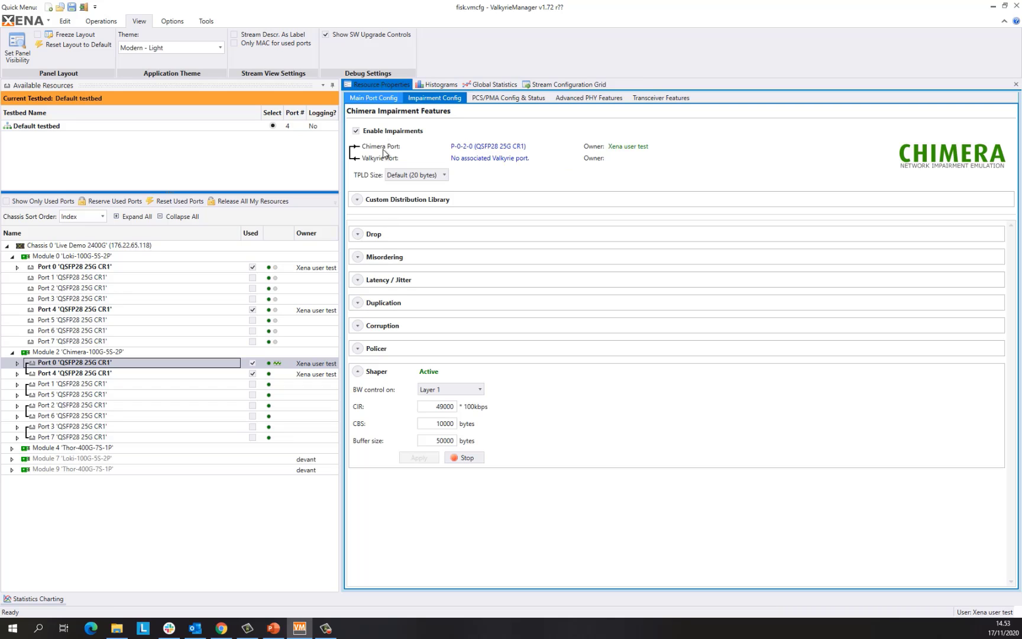
click(467, 458)
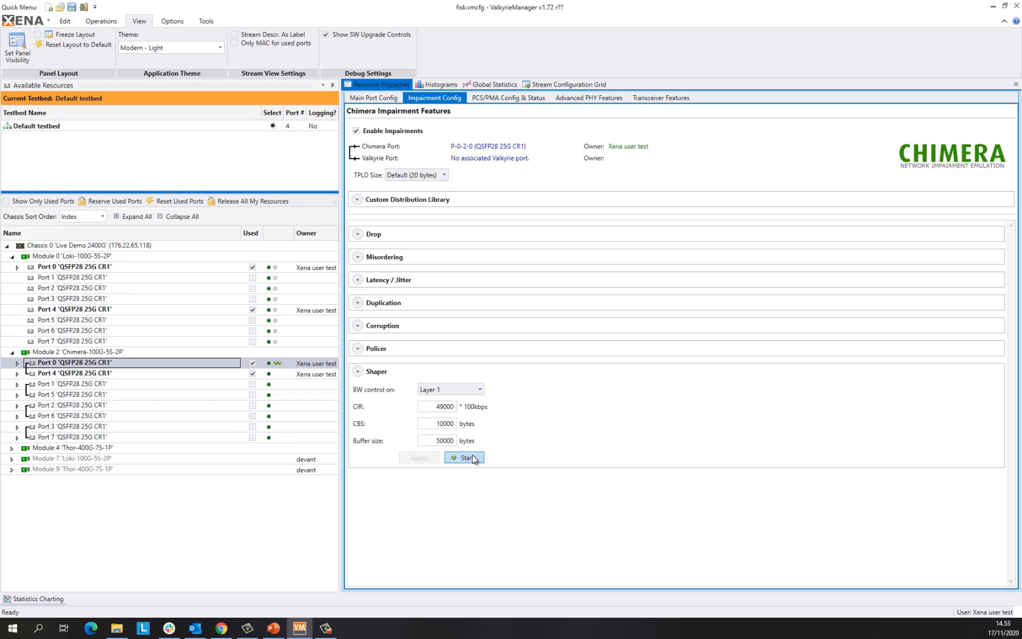